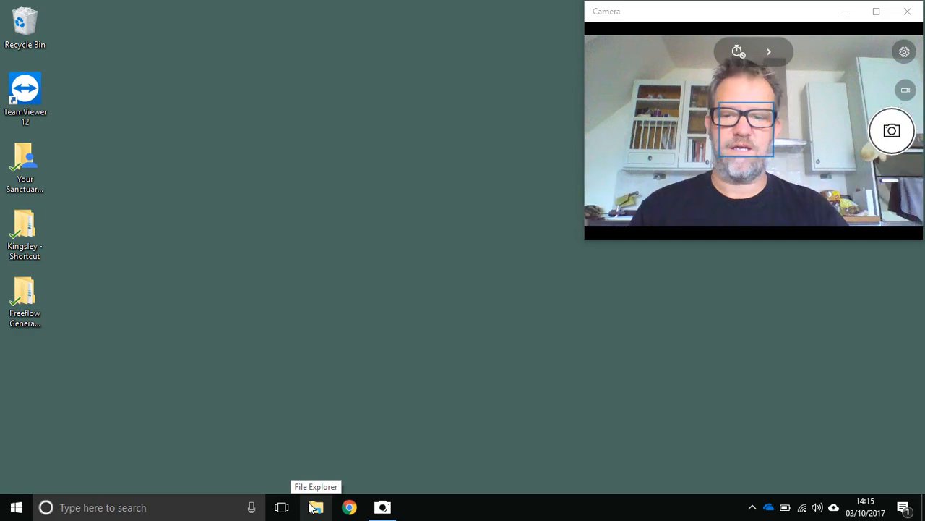
Open File Explorer and expand the Hospitality Marketing Services Ltd entry in the folder tree.
click(311, 507)
mouse_move(372, 509)
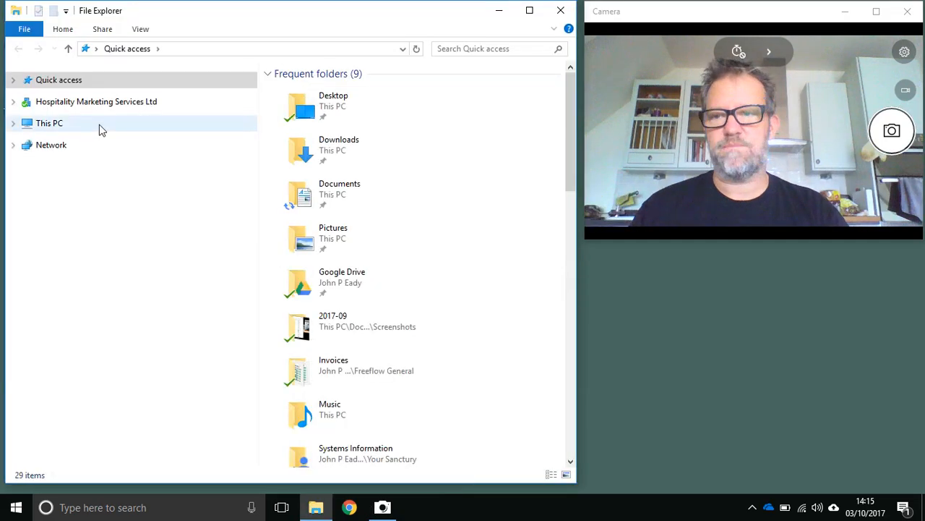
click(14, 102)
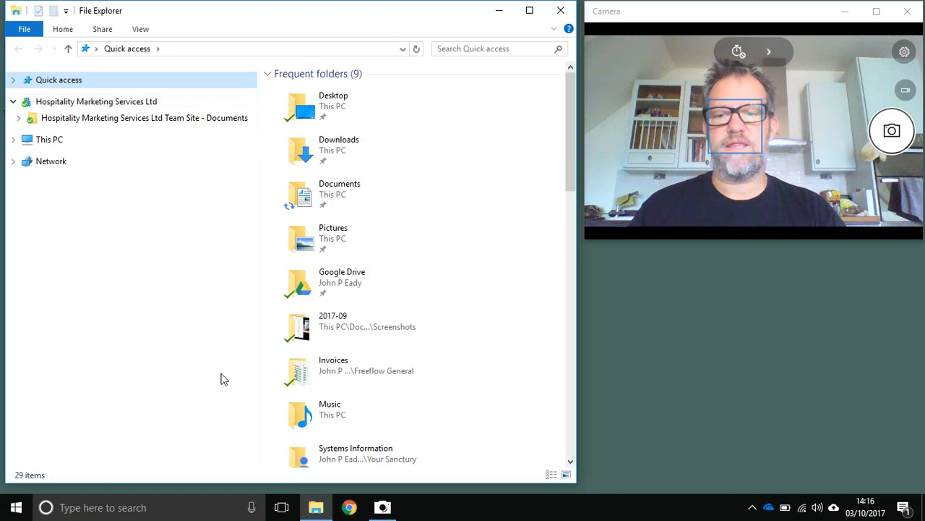
Switch to Chrome, sign in to Office 365 with the first listed account and its password, and decline updating the saved password.
click(359, 507)
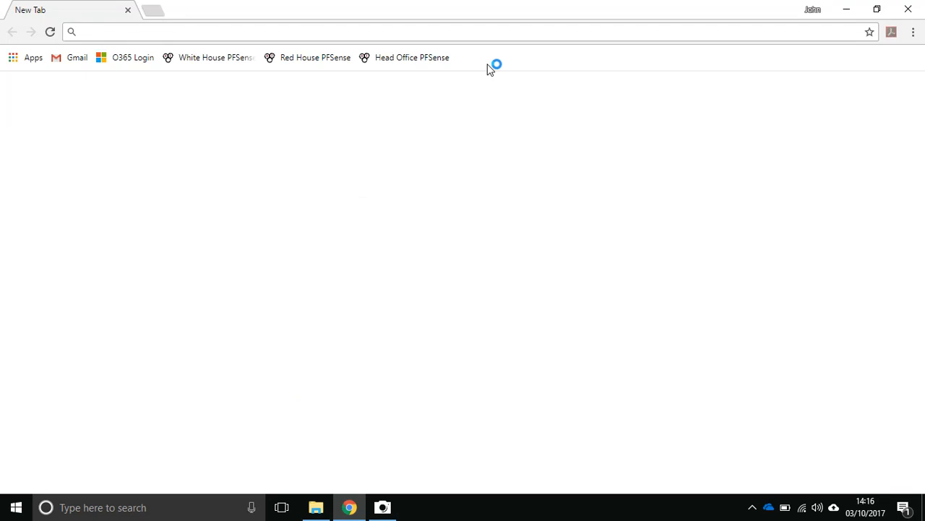
click(115, 57)
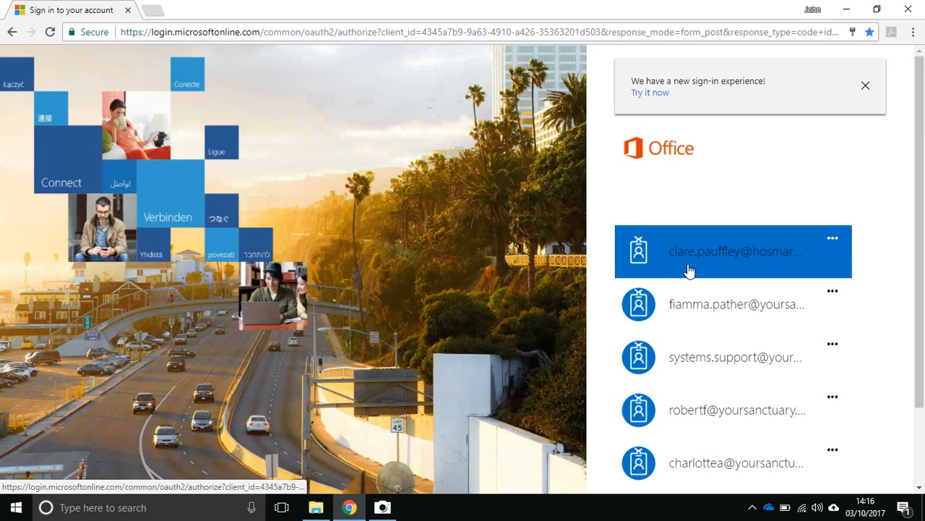
click(688, 269)
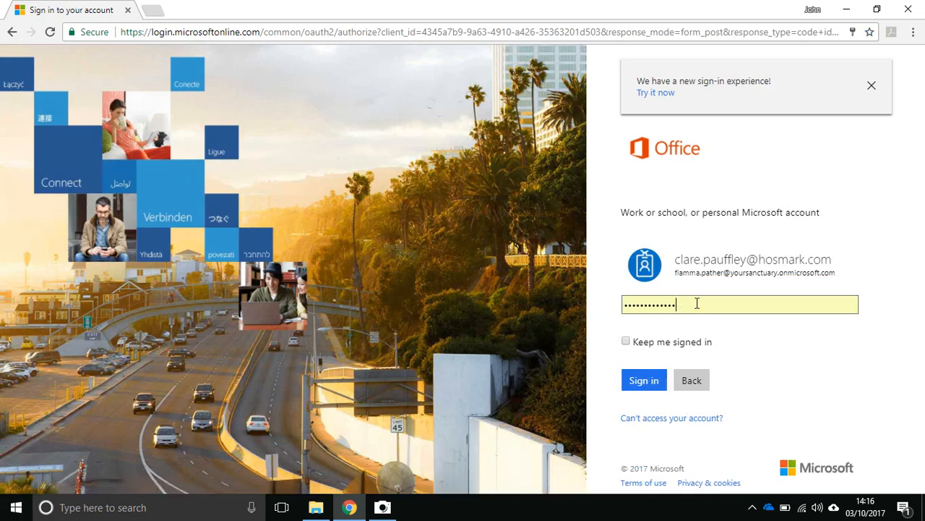
drag(697, 303, 518, 291)
text(••••••••)
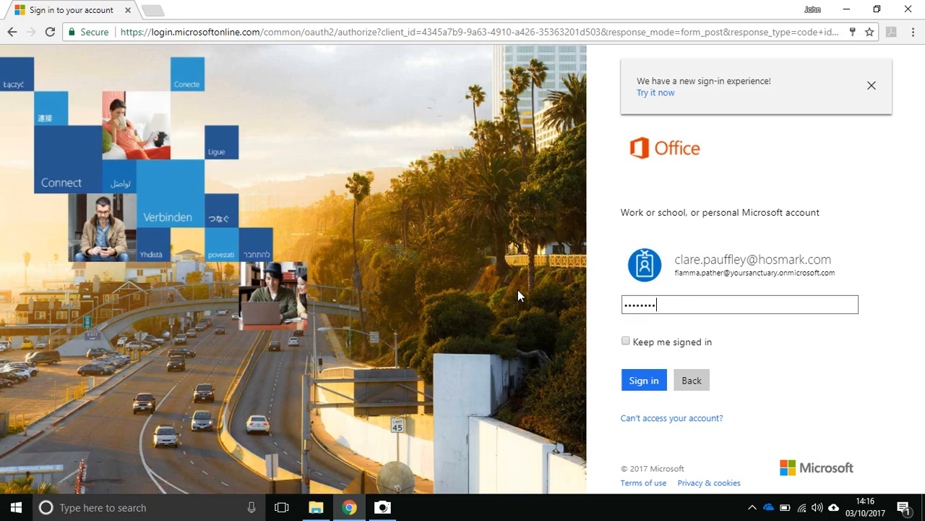
key(Return)
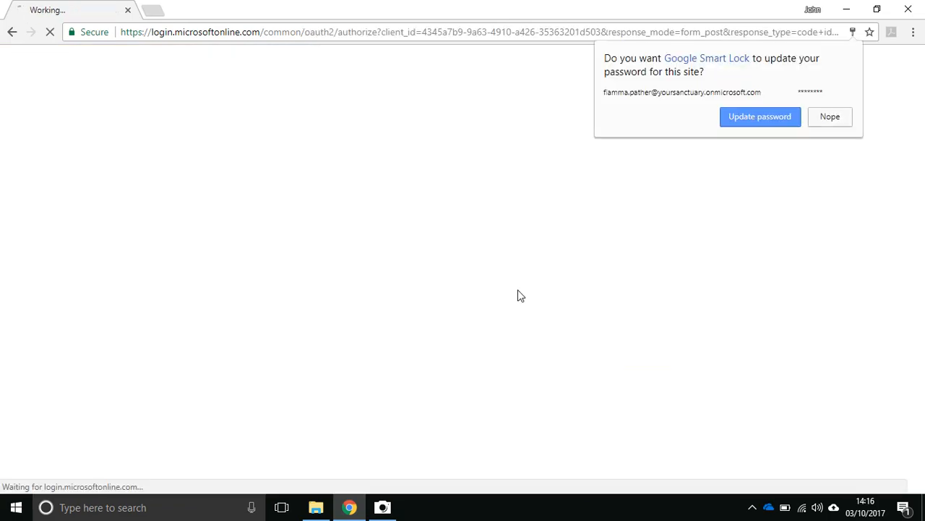
click(828, 119)
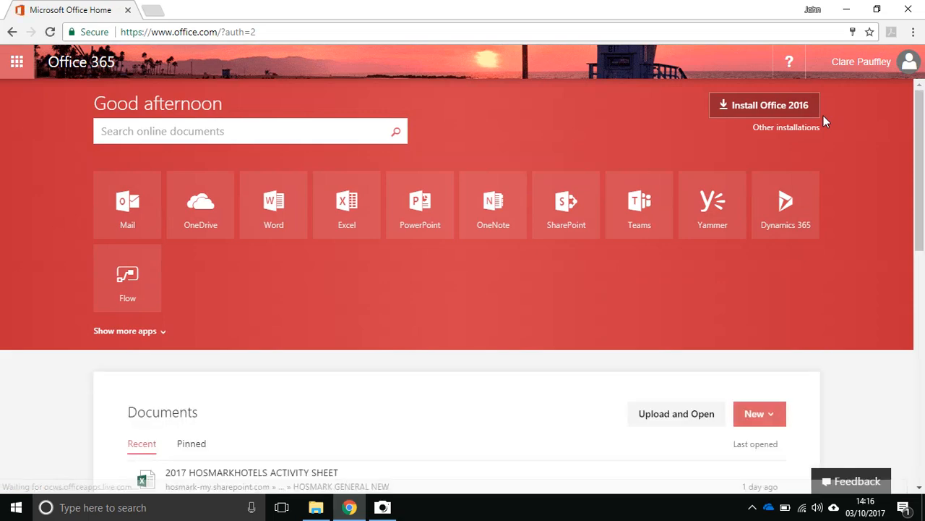
Open OneDrive online and start syncing all its files and folders to this PC through the Microsoft OneDrive app.
click(207, 214)
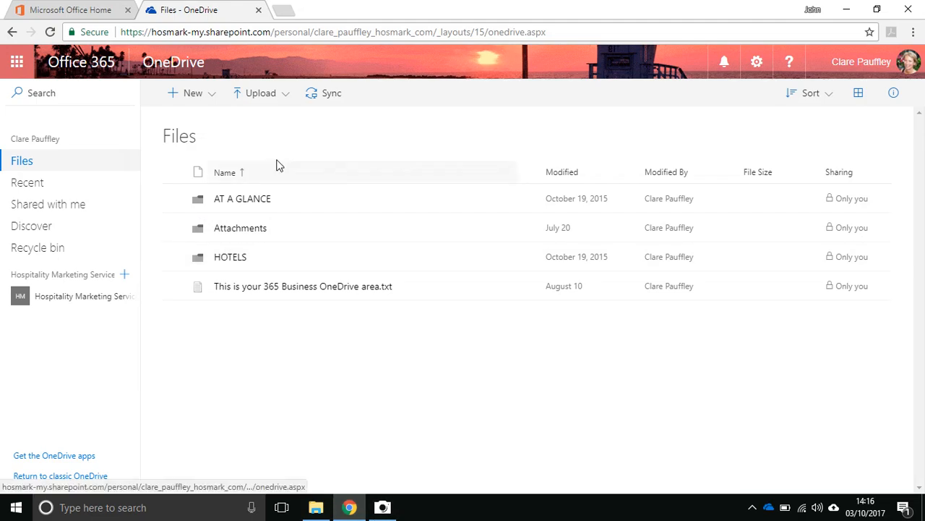
click(326, 94)
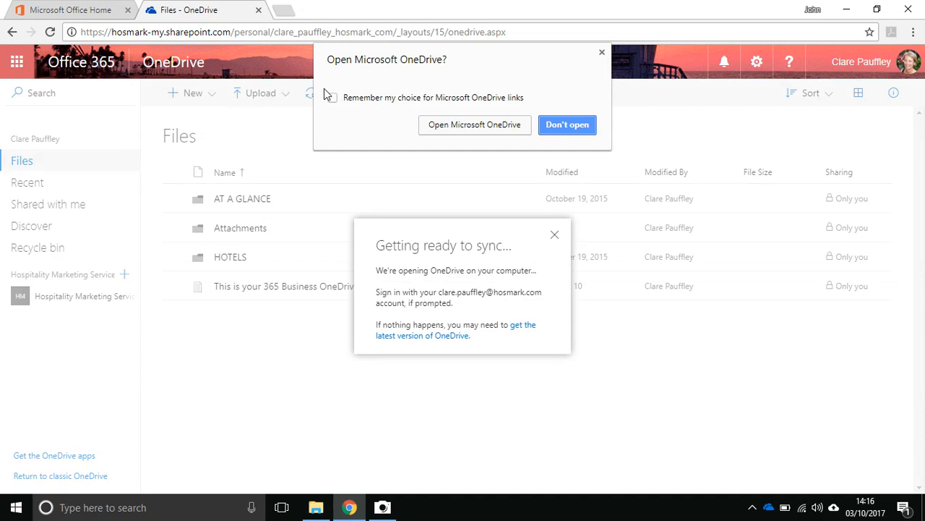
click(474, 125)
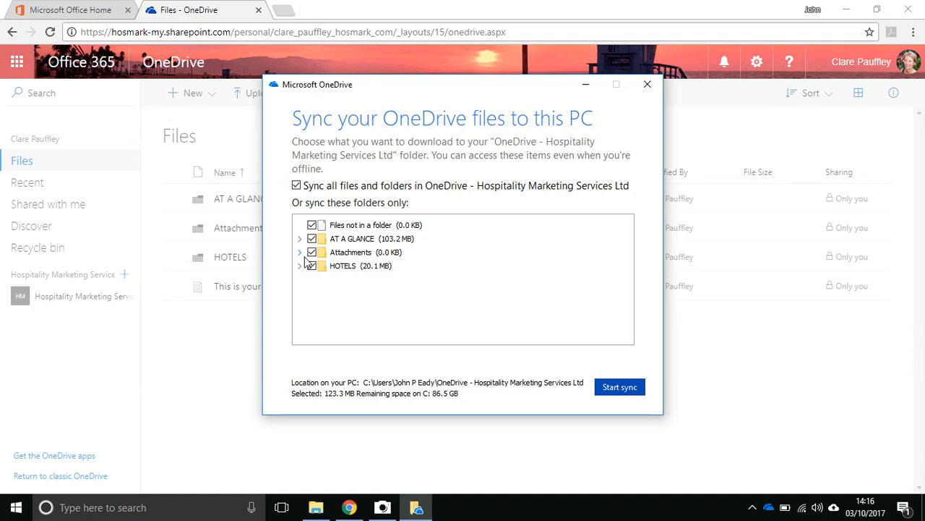
click(639, 390)
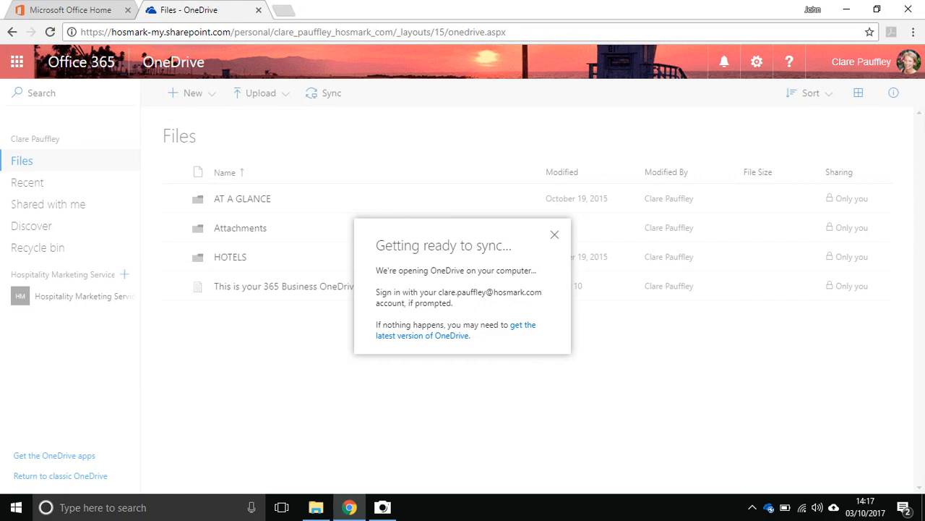
Switch to File Explorer and open the OneDrive - Hospitality Marketing Services Ltd folder.
click(382, 507)
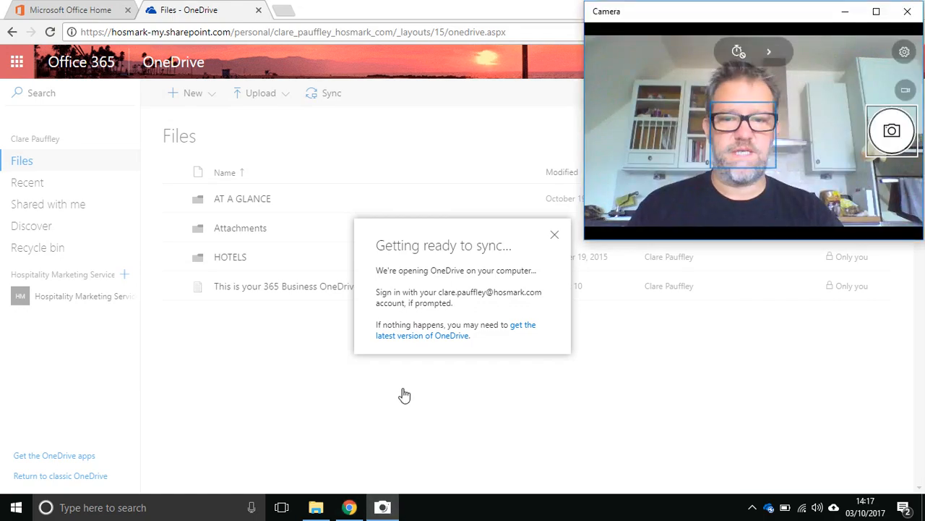
click(315, 508)
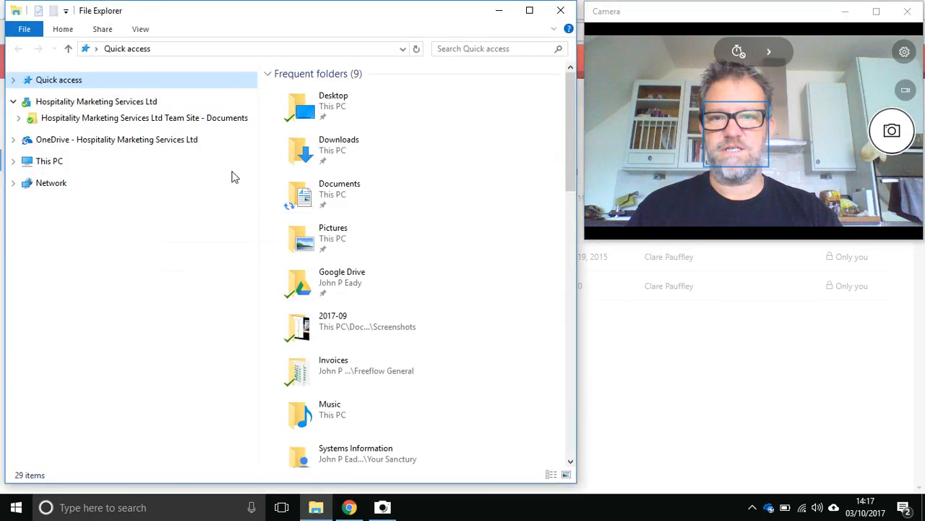
click(39, 144)
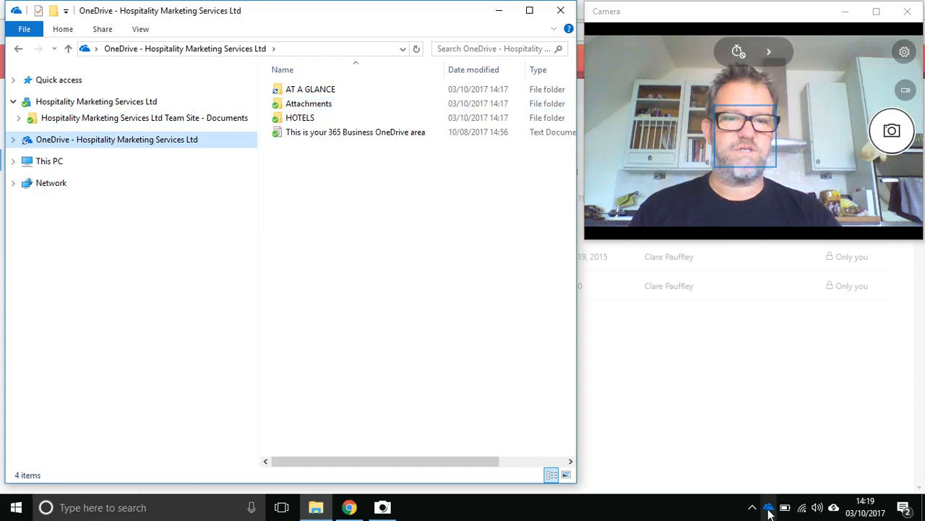
Compare the contents of the Team Site - Documents library and the OneDrive - Hospitality Marketing Services Ltd folder, then close File Explorer.
mouse_move(773, 513)
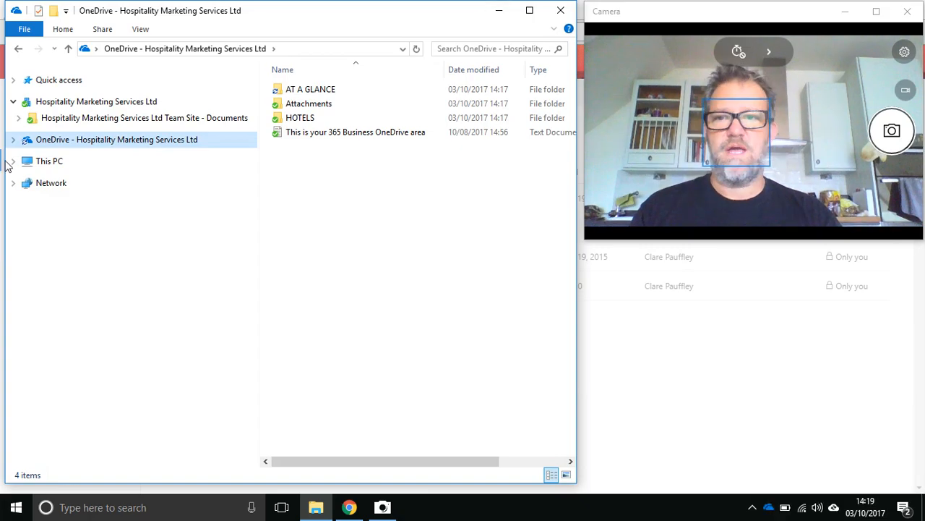
click(76, 119)
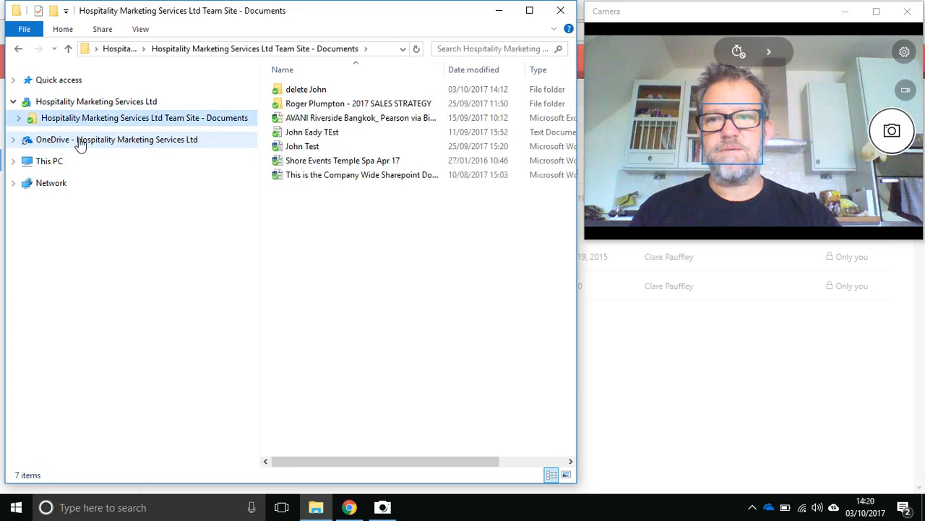
click(78, 142)
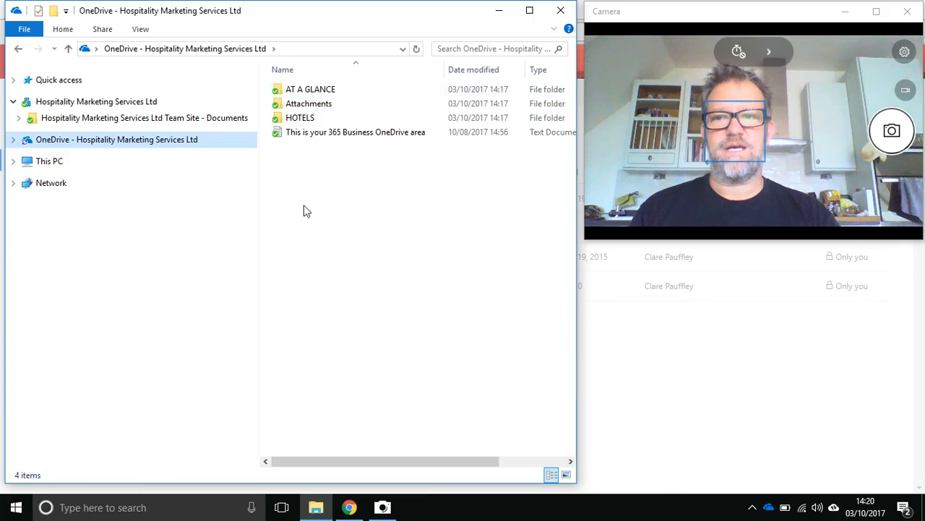
click(13, 140)
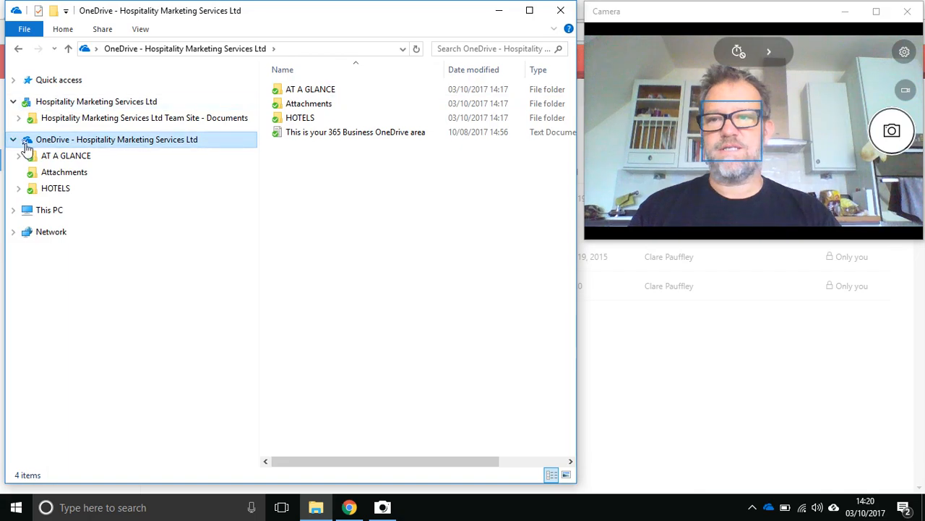
click(56, 115)
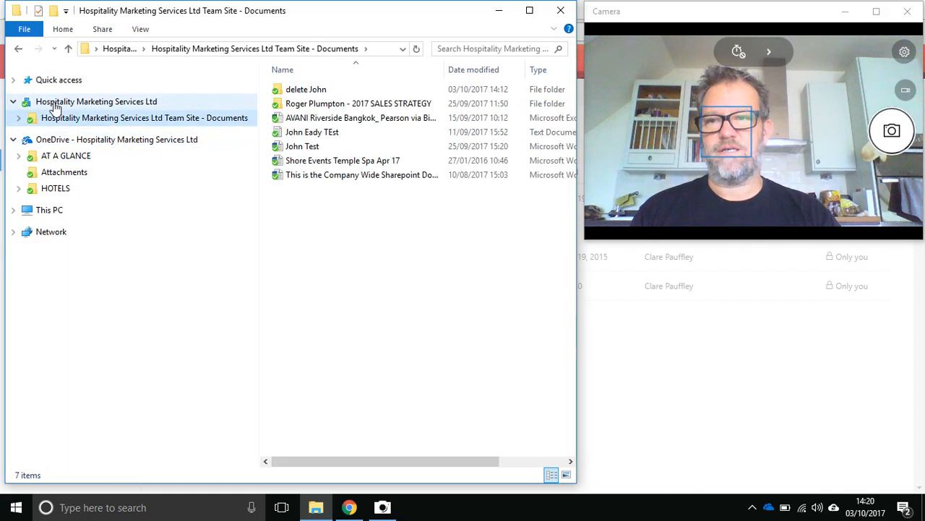
click(55, 103)
click(44, 141)
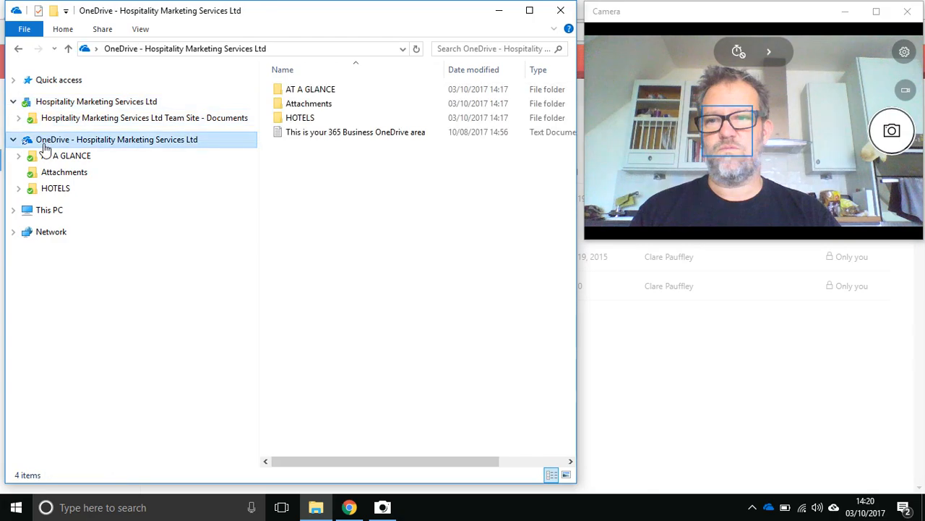
click(551, 14)
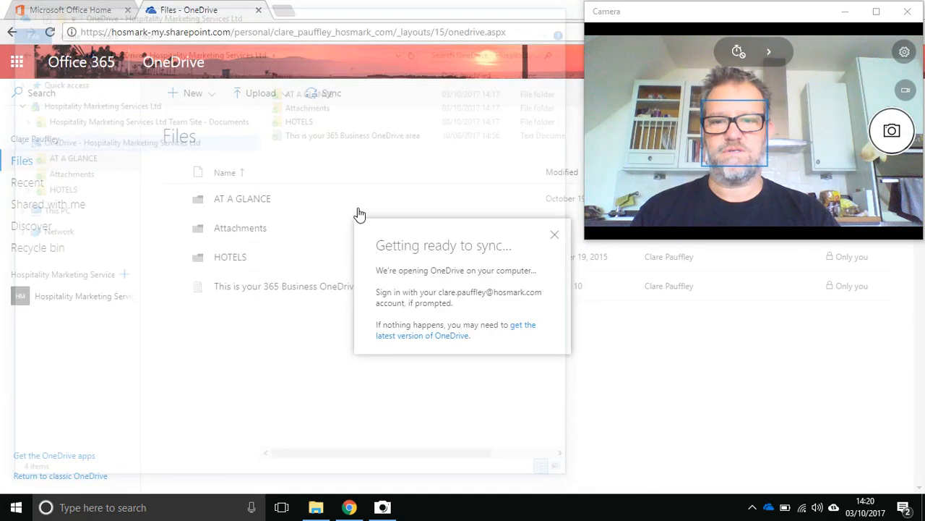
Reopen File Explorer and snap it to the left half of the desktop, with the Chrome OneDrive window beside it.
click(311, 508)
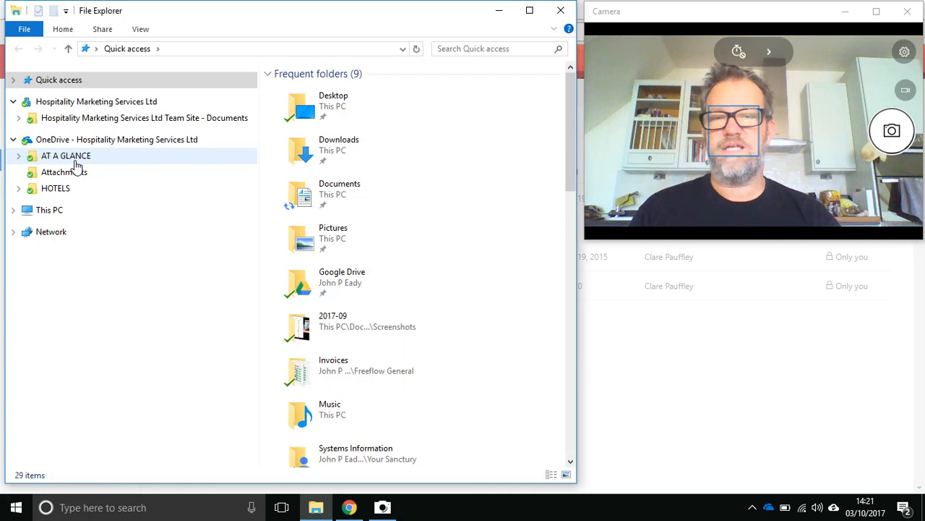
drag(329, 12, 1, 31)
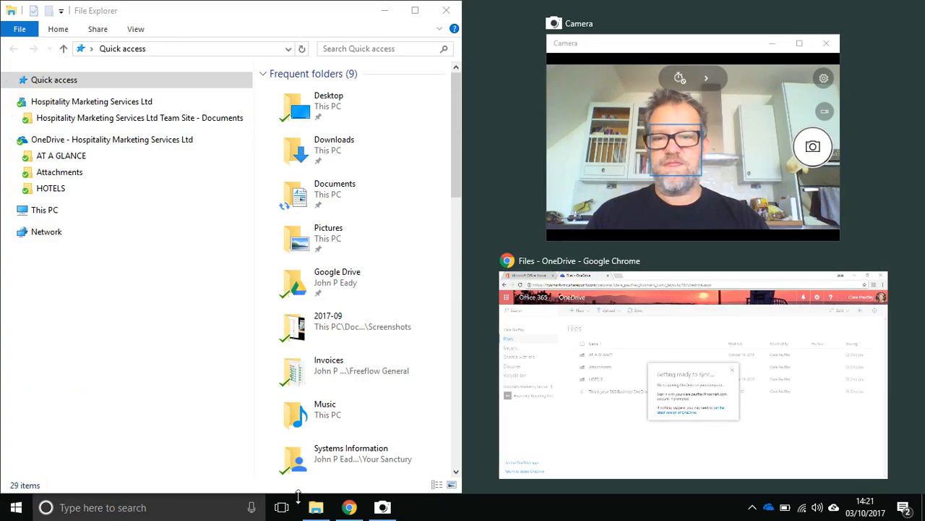
click(698, 320)
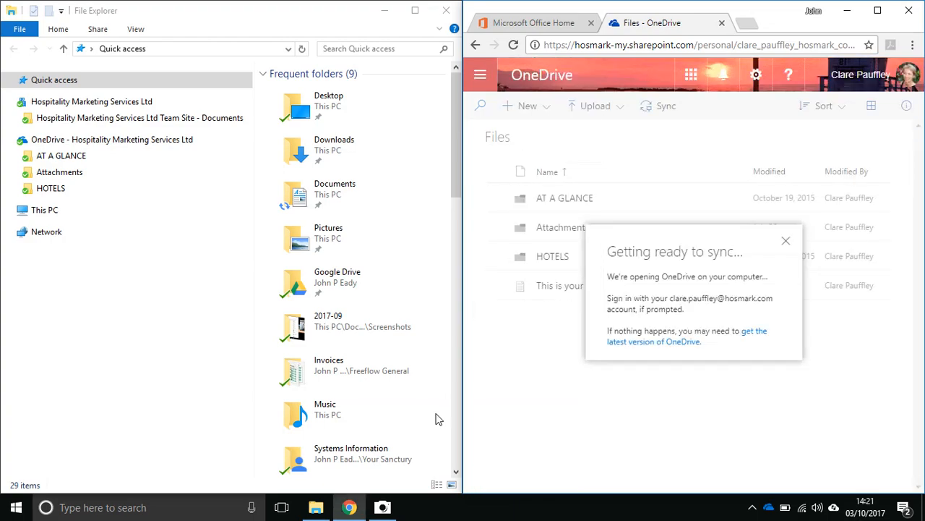
Open a second File Explorer window, snap it to the upper-right quarter of the desktop and show the OneDrive - Hospitality Marketing Services Ltd folder.
click(174, 13)
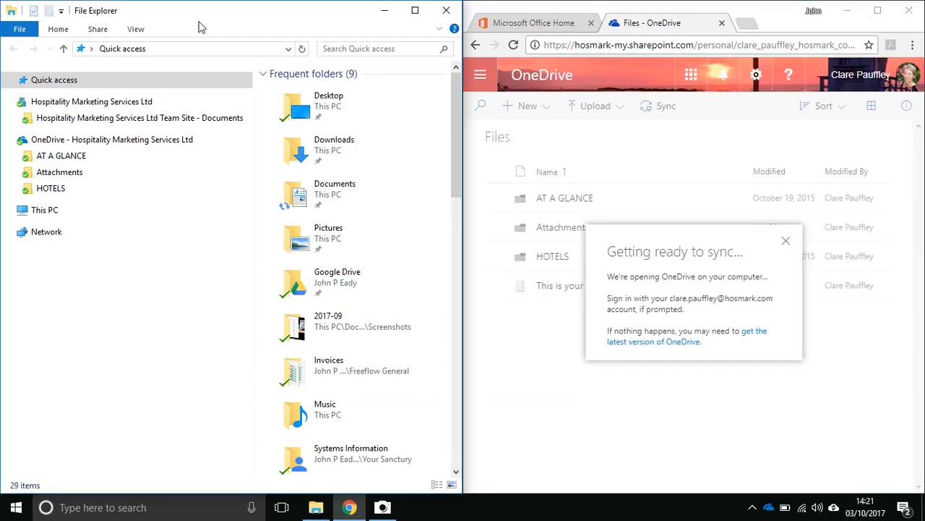
click(21, 29)
mouse_move(34, 53)
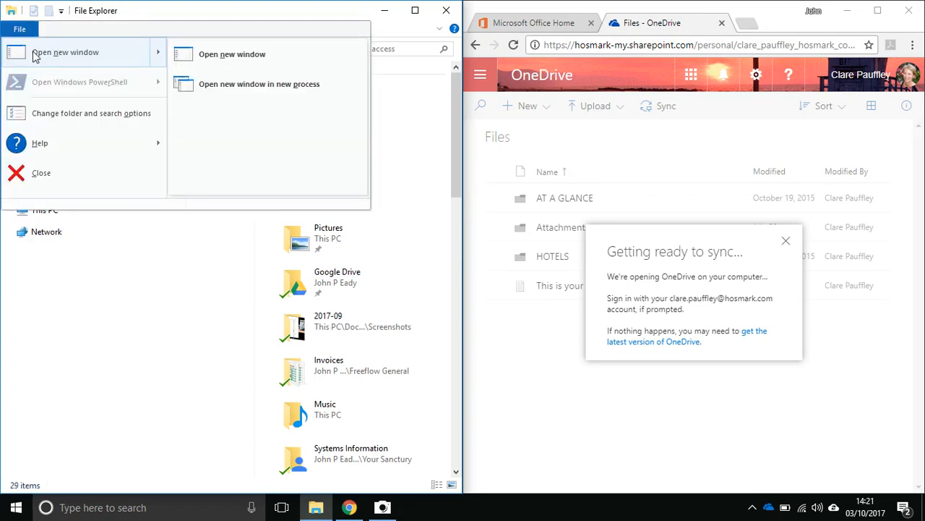
click(183, 58)
drag(248, 20, 911, 8)
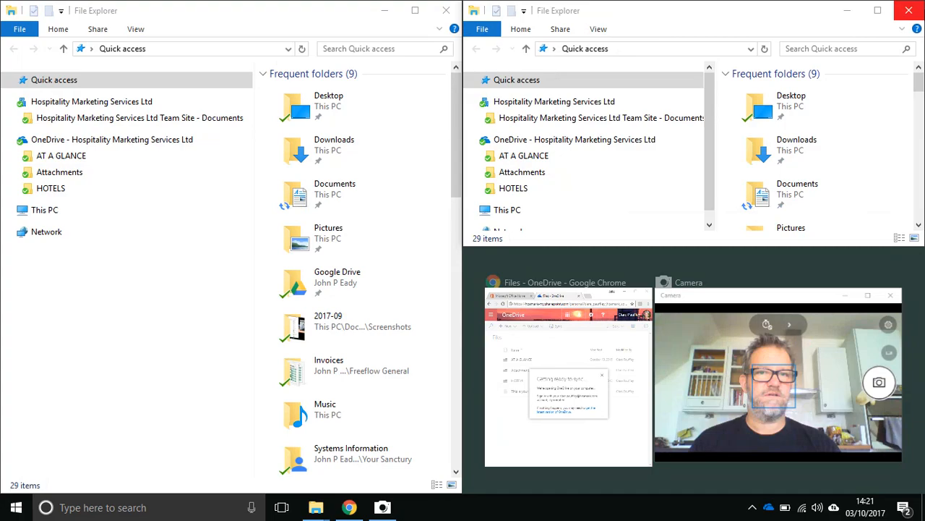
click(609, 144)
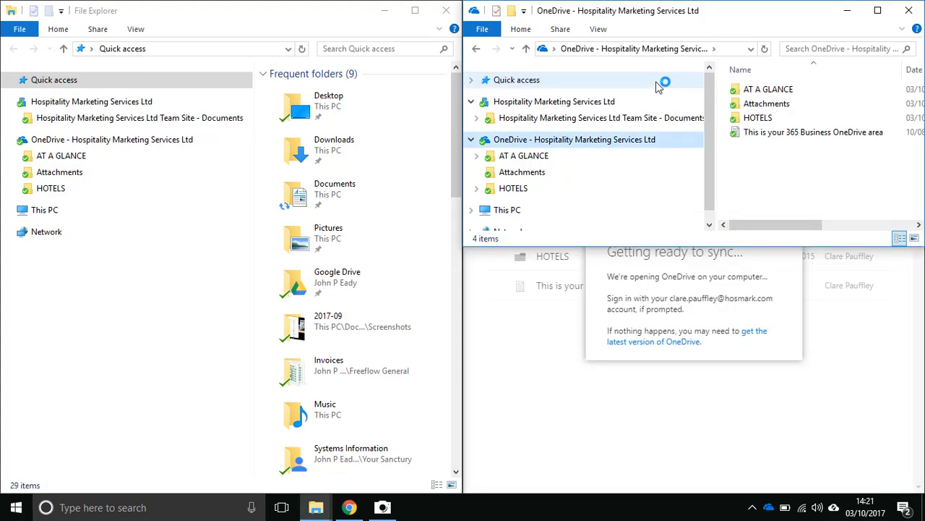
Close the Chrome window and make the OneDrive File Explorer window fill the right half of the desktop.
click(853, 260)
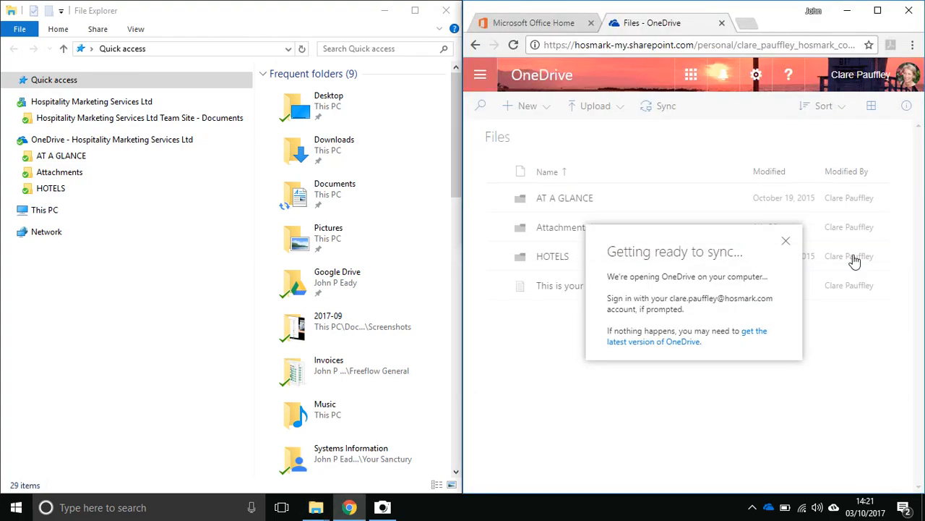
click(910, 11)
drag(924, 65, 924, 67)
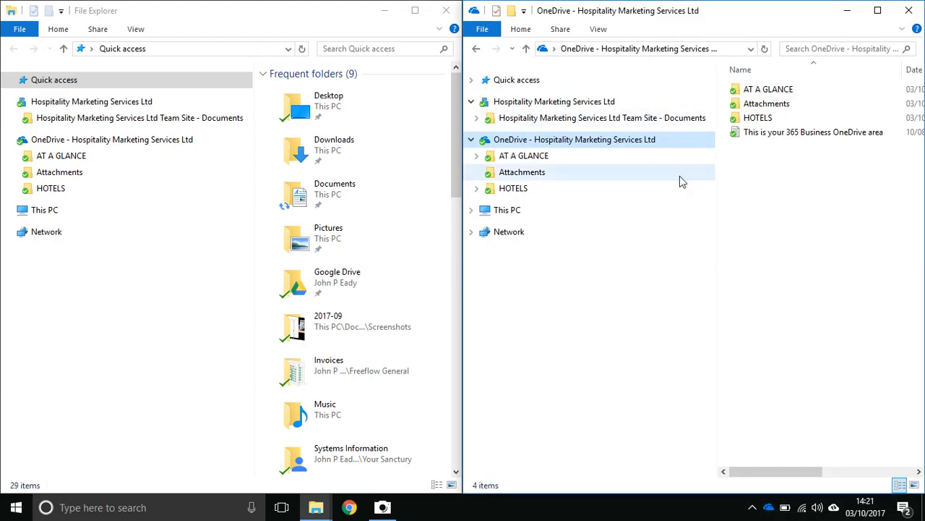
Show the ShareX folder from the user's Documents on Windows (C:) in the Quick access File Explorer window.
click(40, 215)
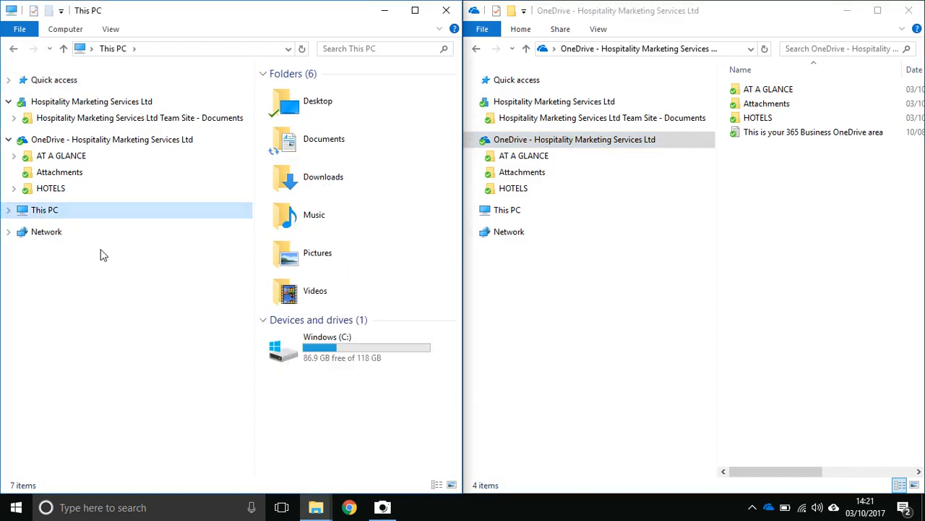
click(10, 211)
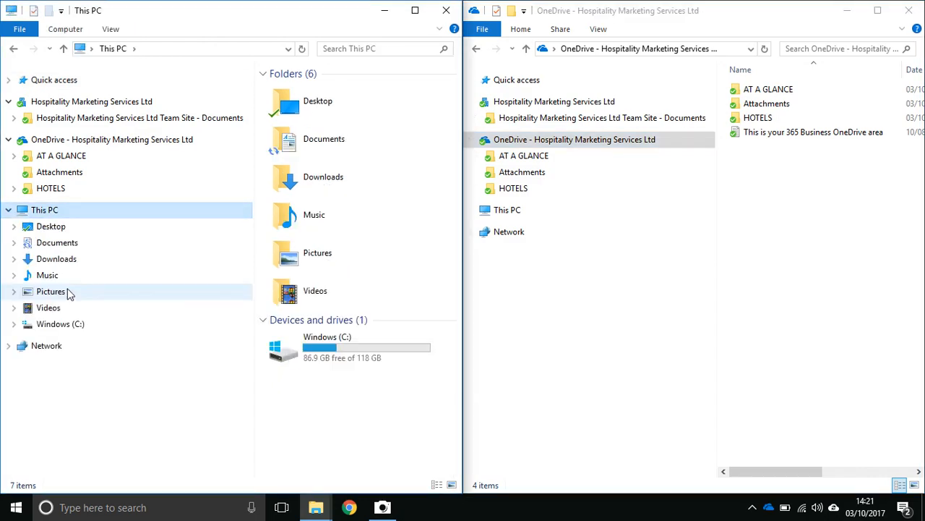
click(48, 327)
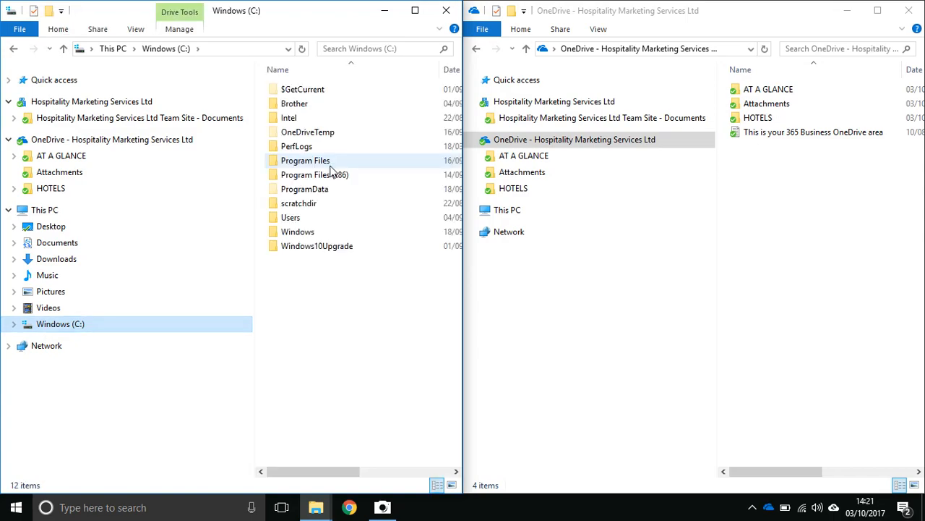
double_click(291, 217)
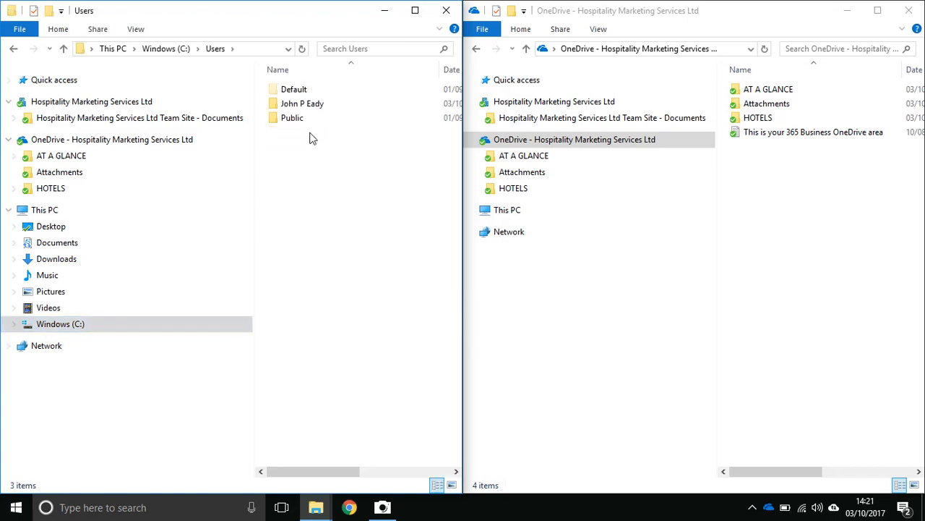
click(292, 107)
double_click(292, 109)
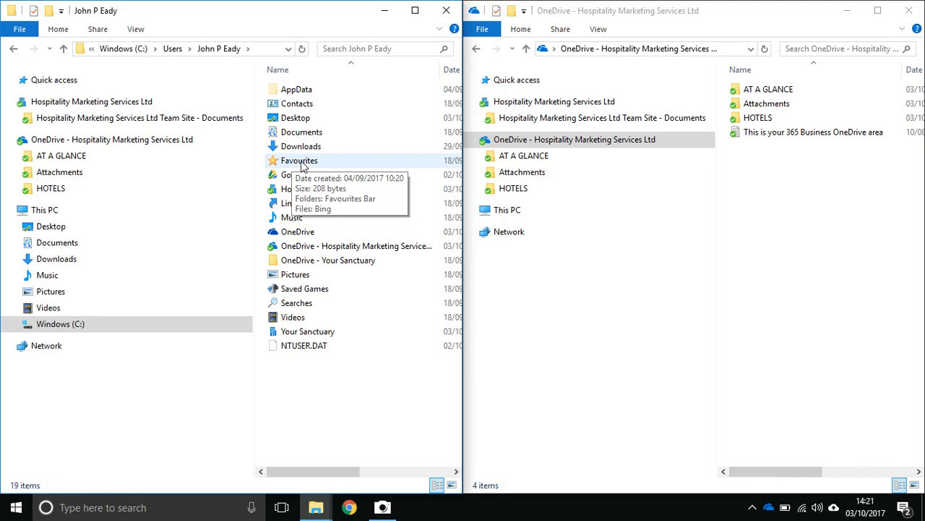
click(291, 135)
double_click(292, 138)
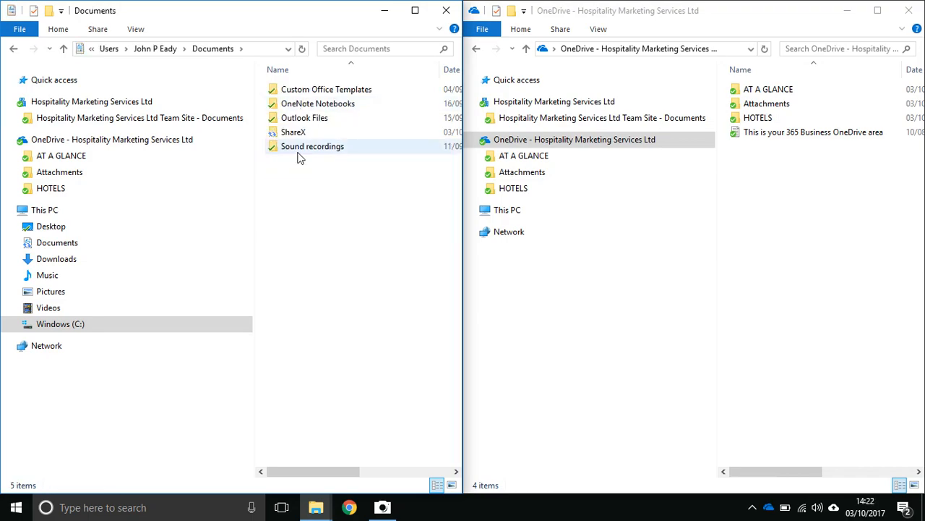
double_click(294, 135)
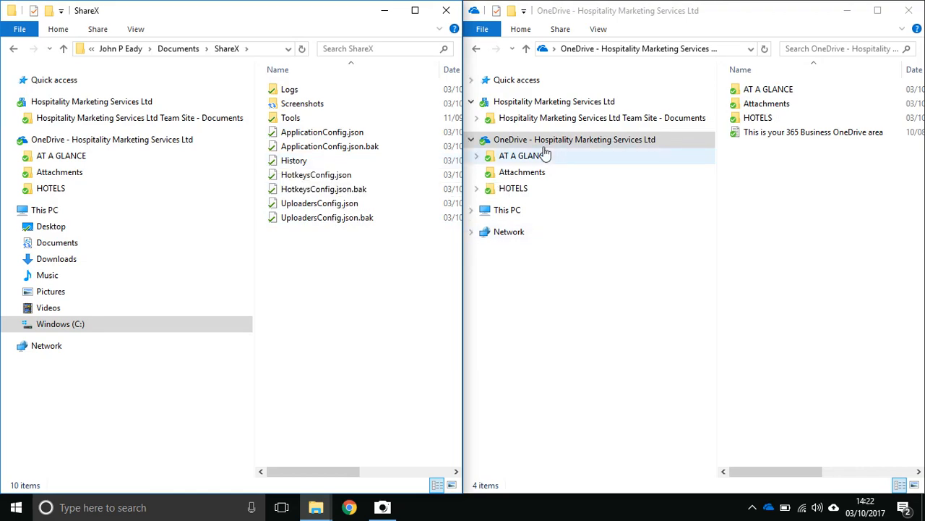
Create a folder in the Team Site - Documents library, named with the owner's first name followed by "Test Delete".
click(551, 120)
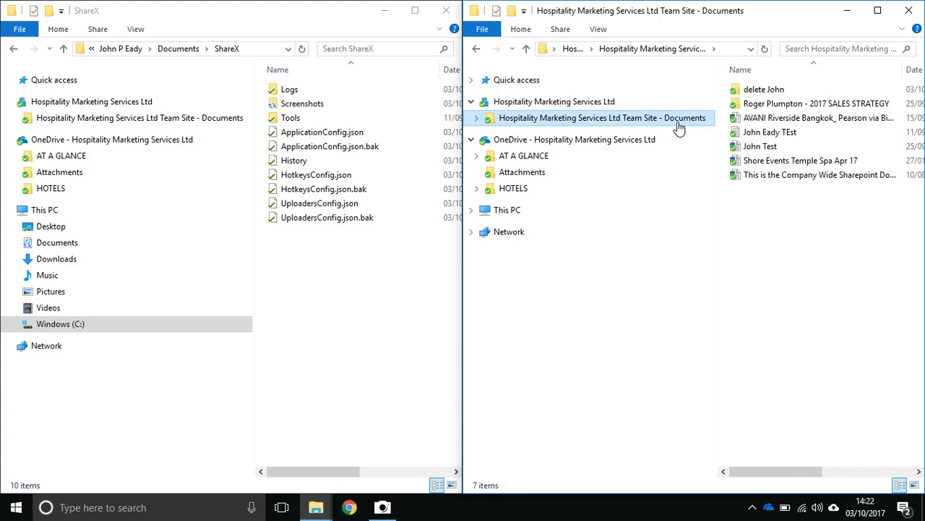
right_click(756, 215)
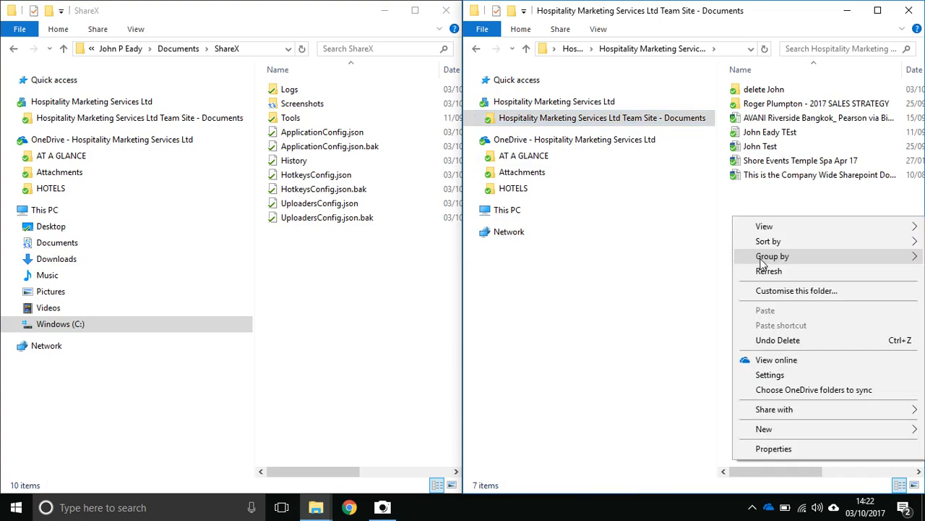
mouse_move(761, 431)
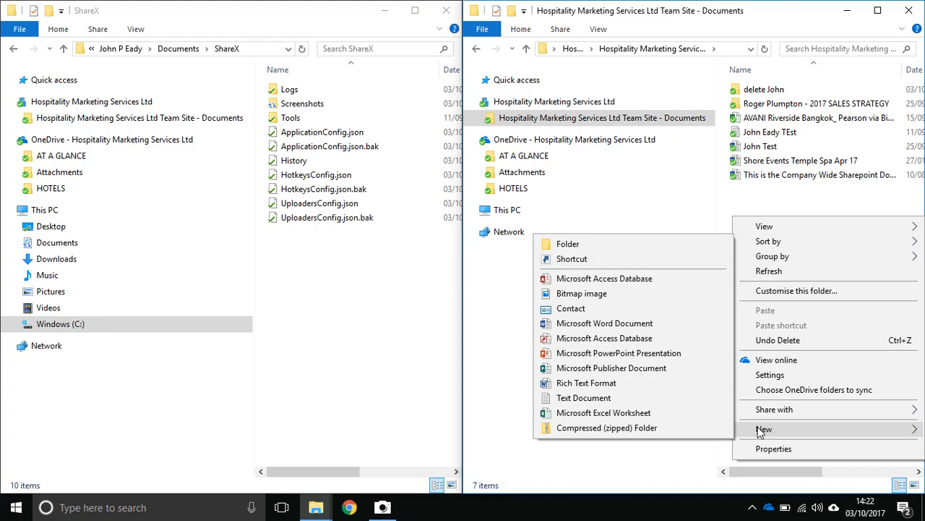
click(582, 244)
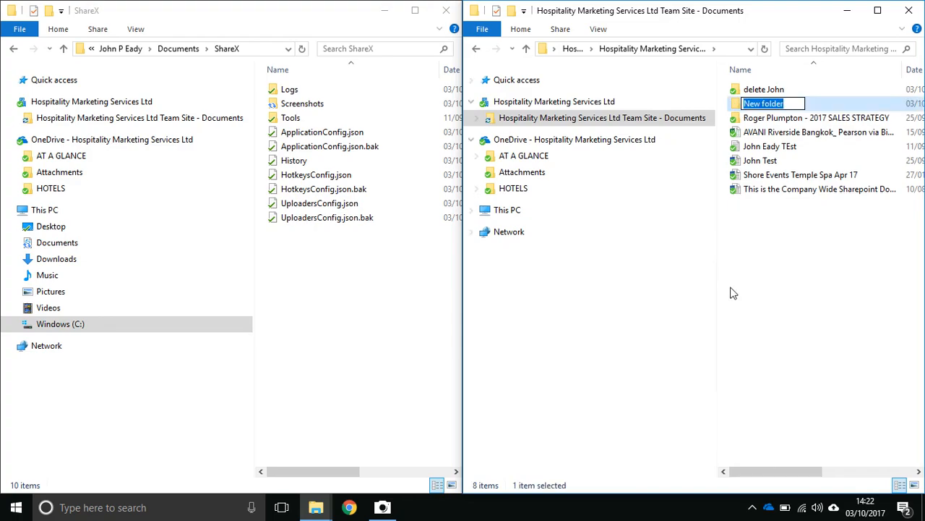
text(John Test)
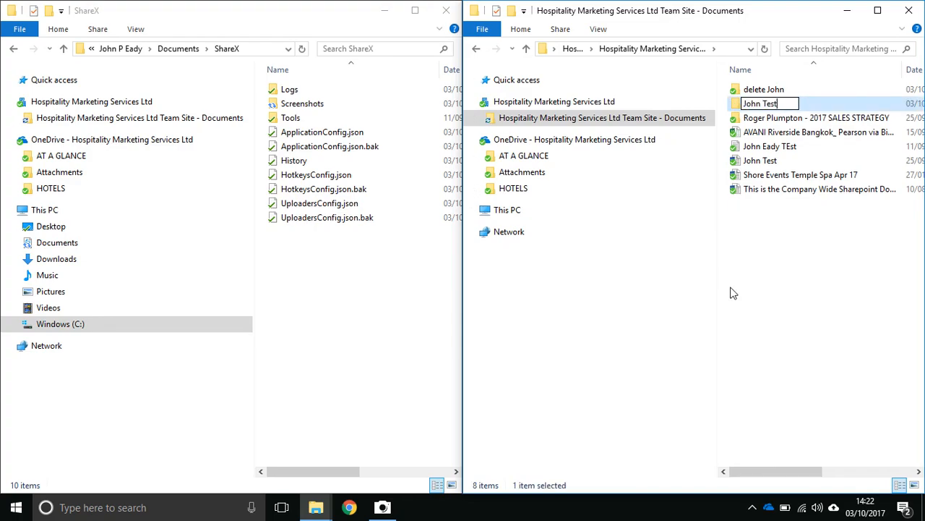
text( Delete)
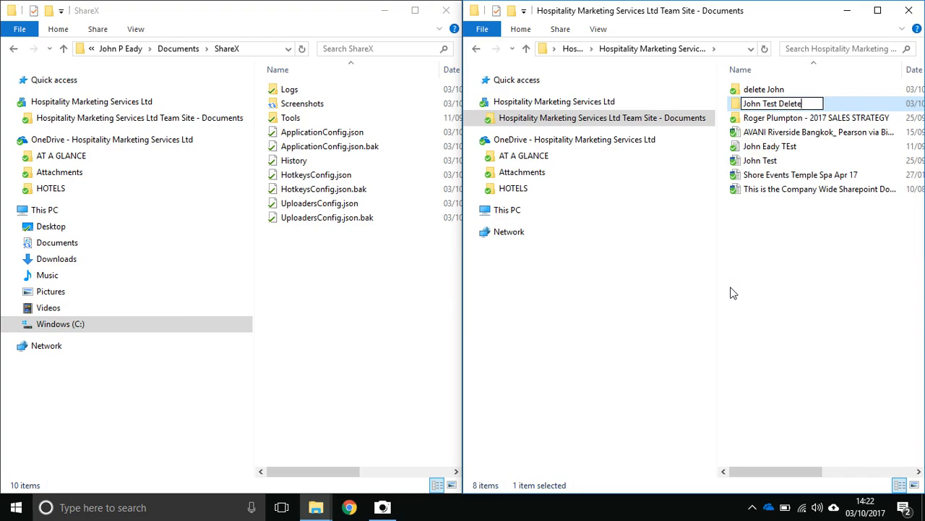
key(Return)
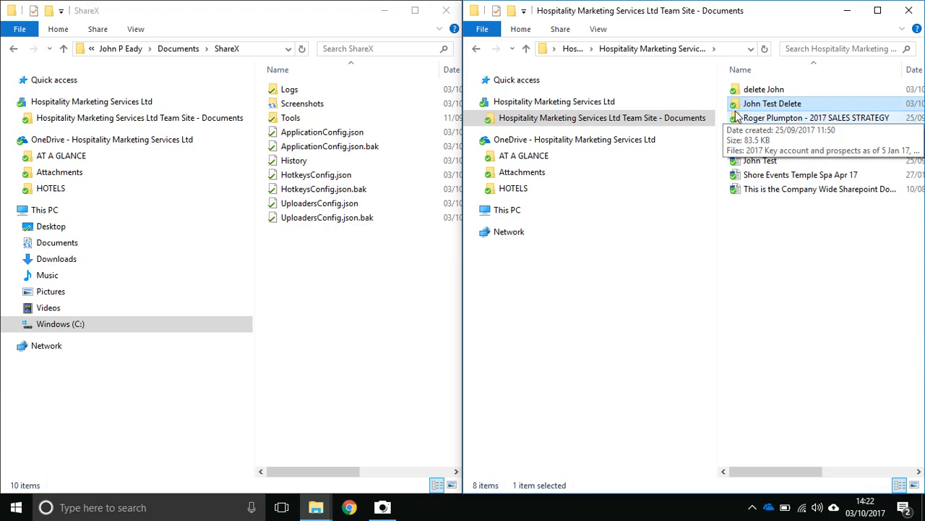
Open the new test folder and copy the History file from the ShareX folder into it.
double_click(771, 105)
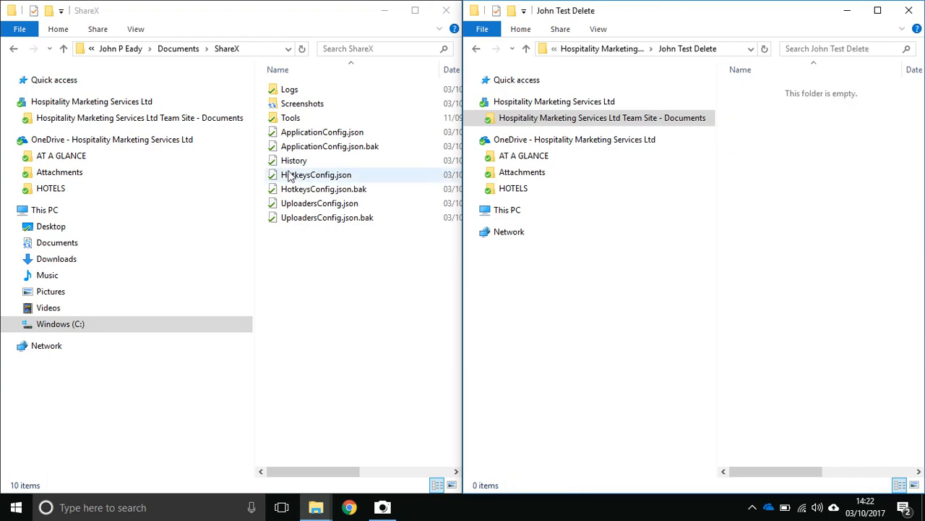
click(298, 162)
right_click(299, 164)
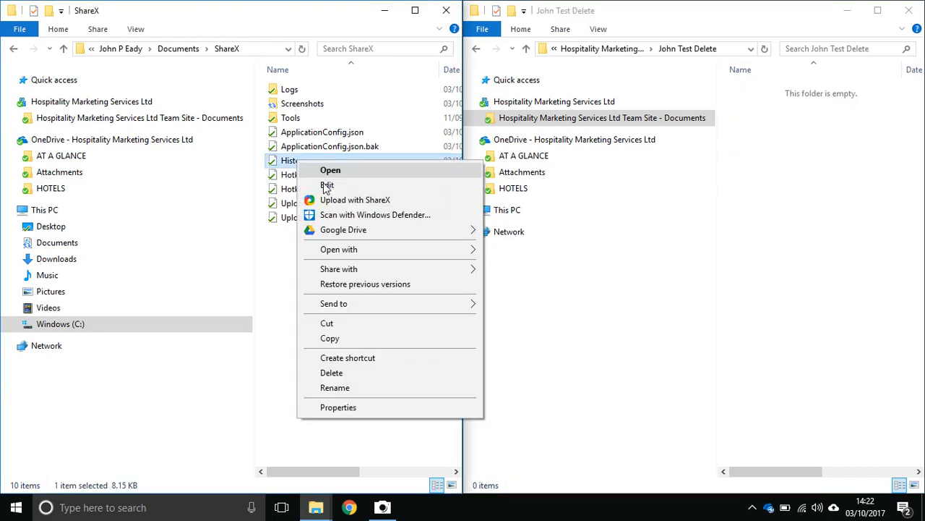
click(343, 337)
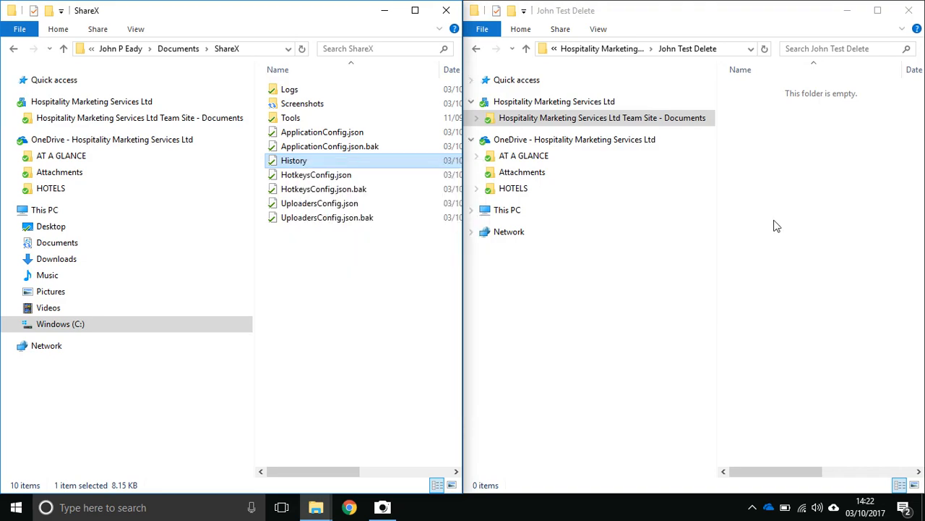
right_click(860, 132)
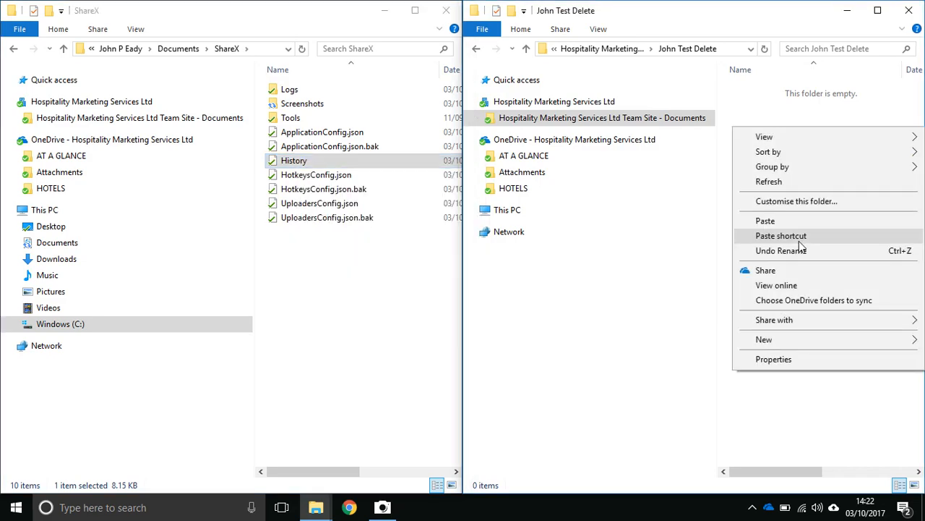
click(792, 223)
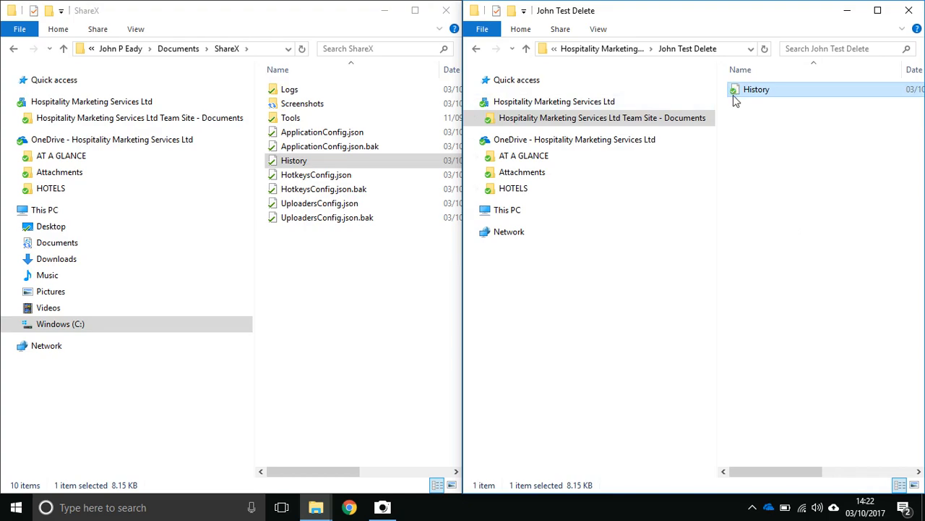
Copy HotkeysConfig.json.bak from the ShareX folder into the team site's test folder.
right_click(348, 191)
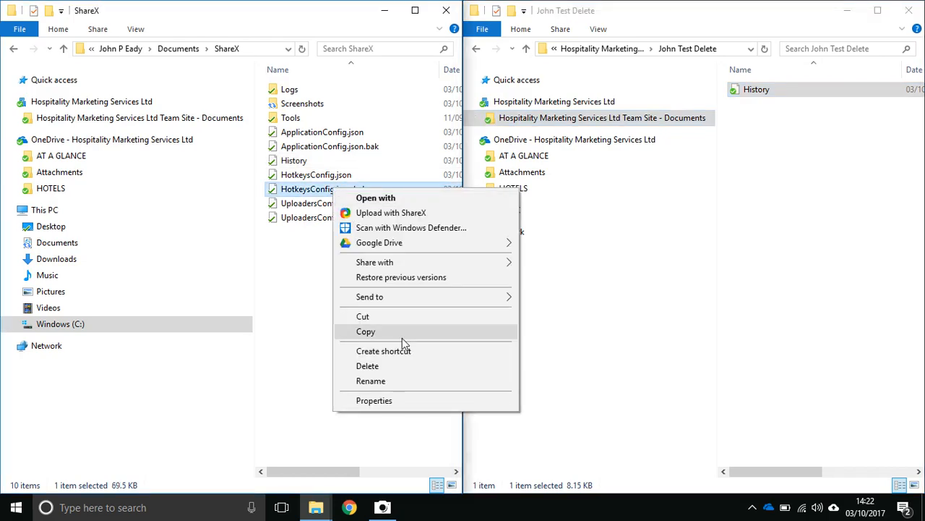
click(366, 332)
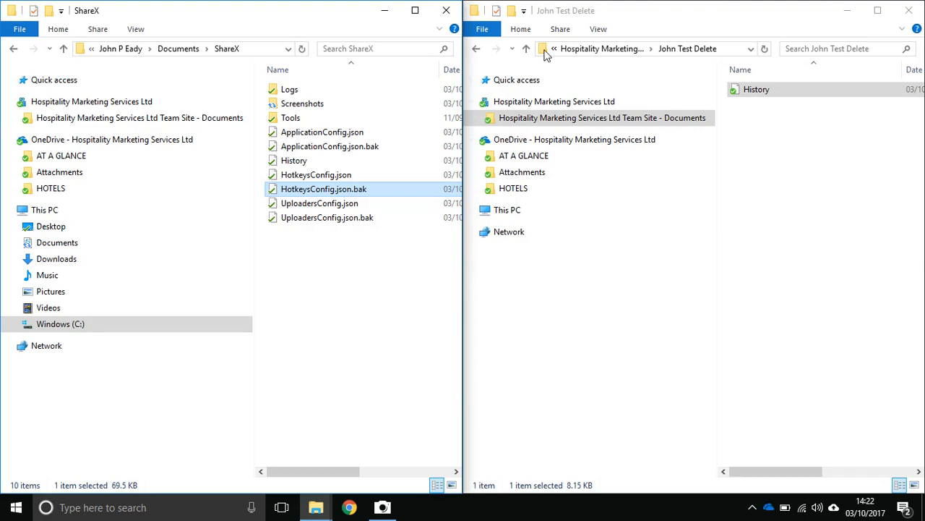
right_click(779, 154)
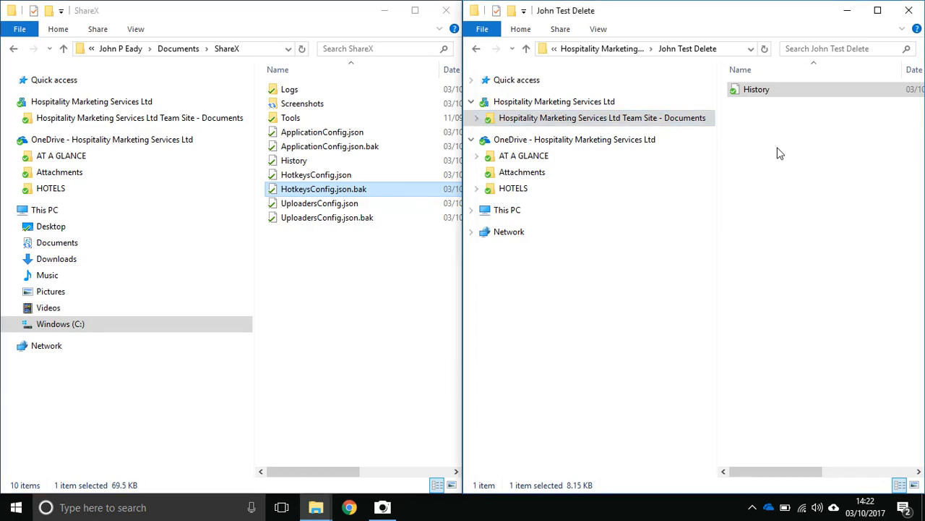
right_click(779, 154)
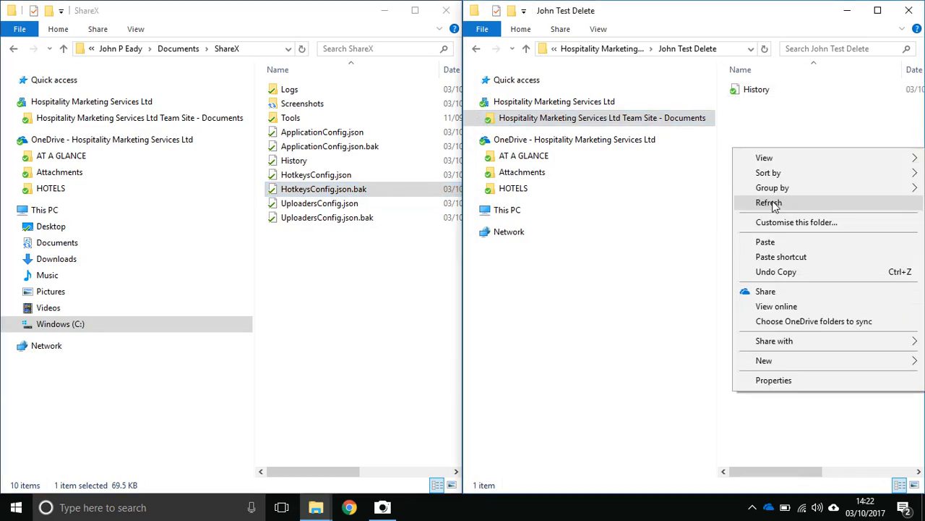
click(776, 242)
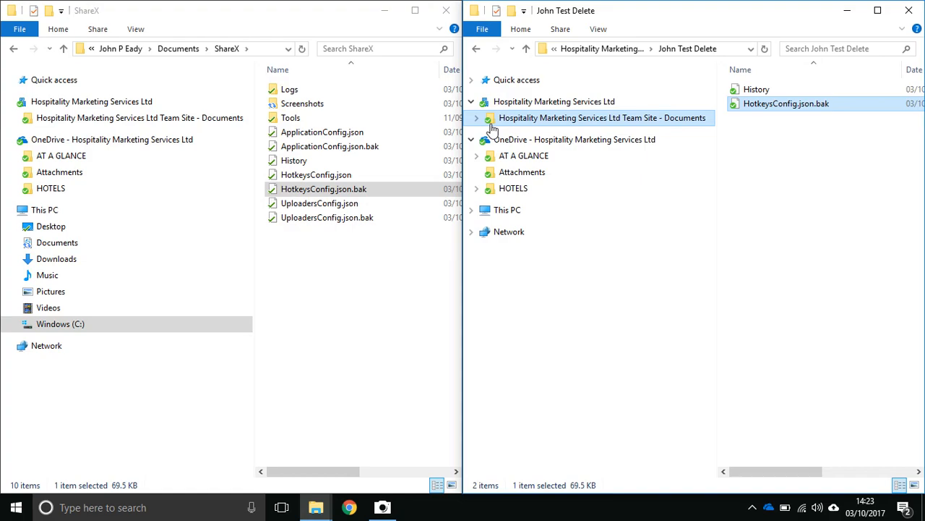
Bring up the Camera window and exit OneDrive to stop syncing, confirming the closure.
click(386, 509)
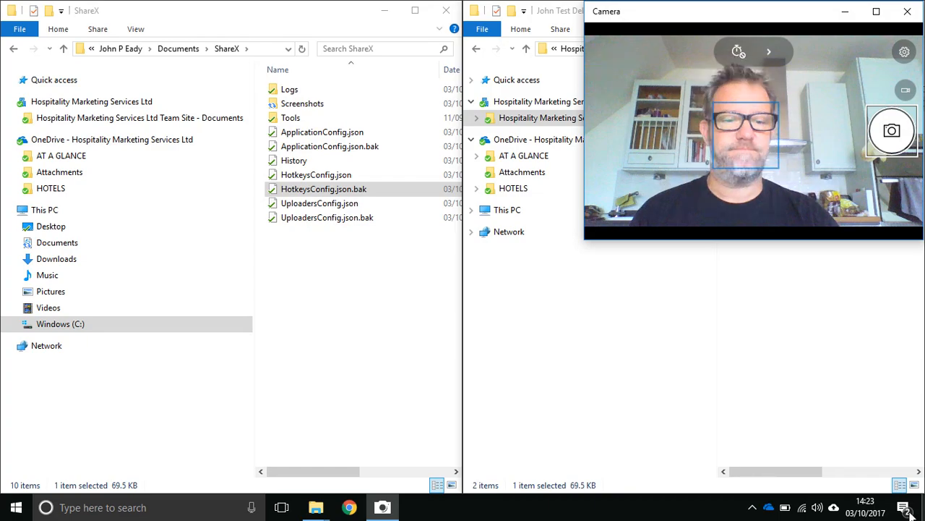
click(769, 508)
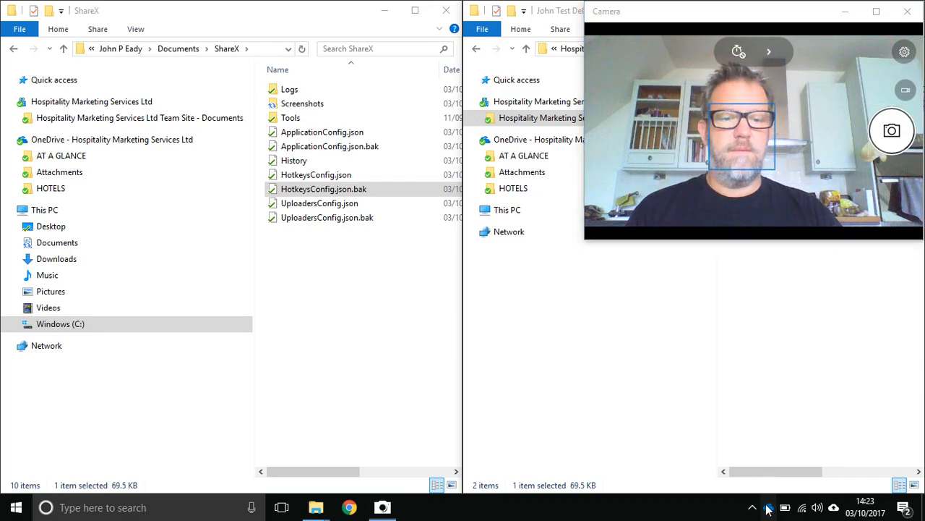
right_click(768, 508)
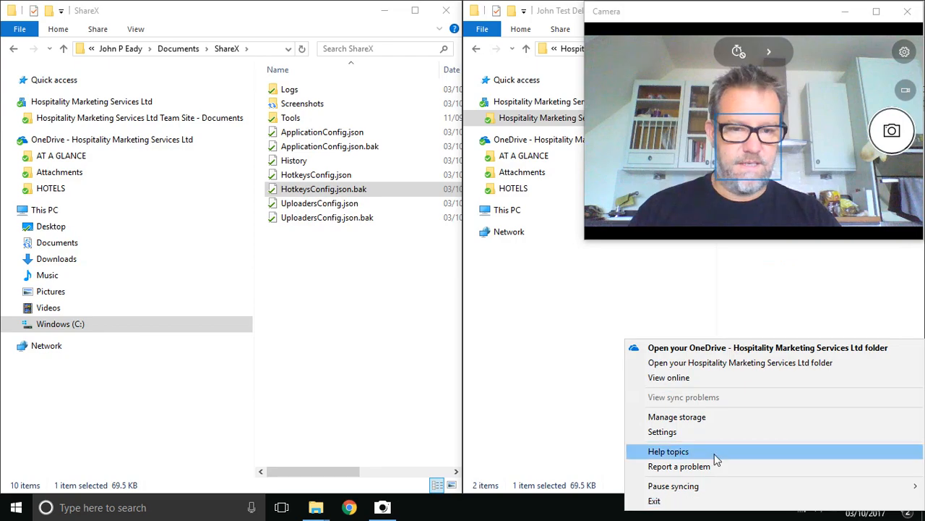
click(711, 501)
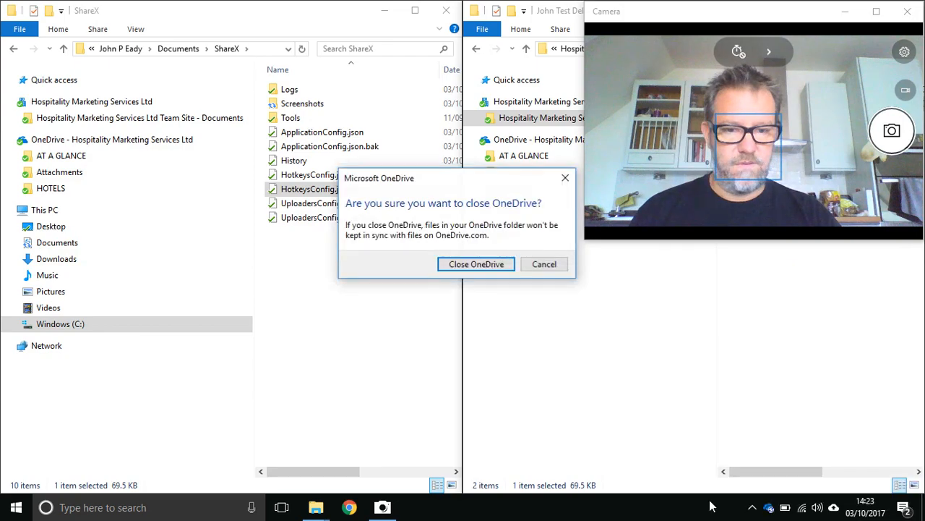
click(476, 264)
Check the hidden notification icons and the test folder's window for OneDrive's status, and bring the Camera window back to the front.
click(769, 507)
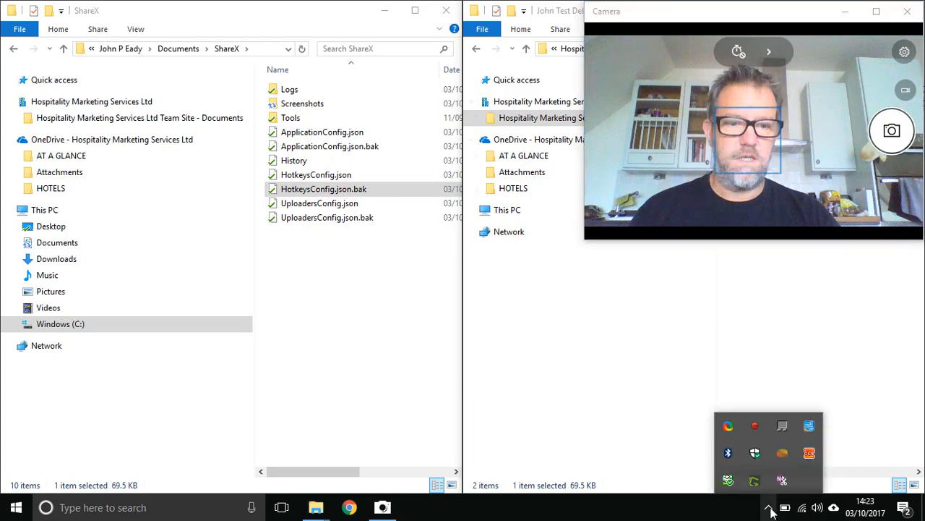
click(535, 392)
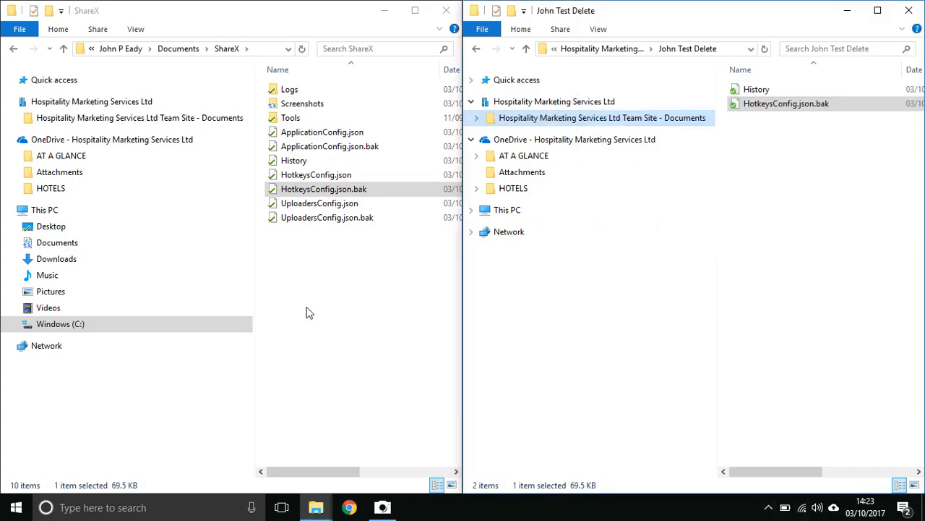
click(394, 510)
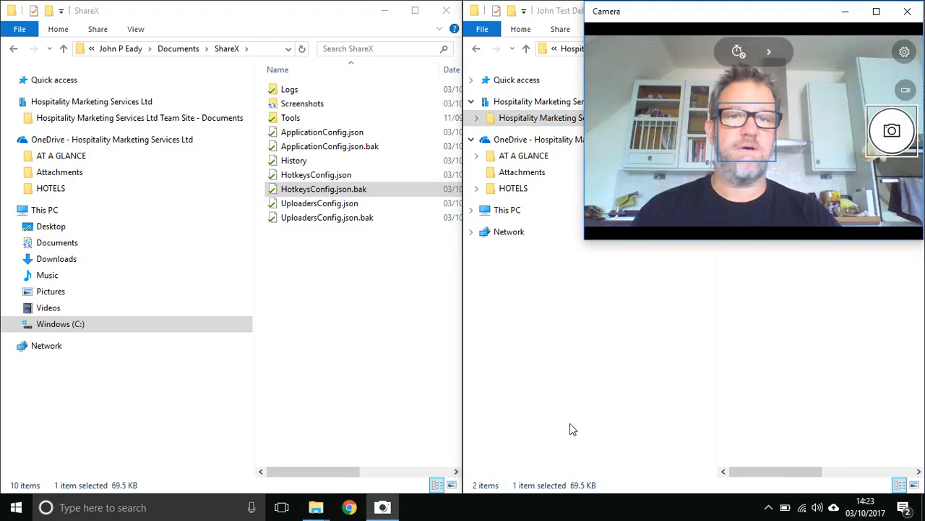